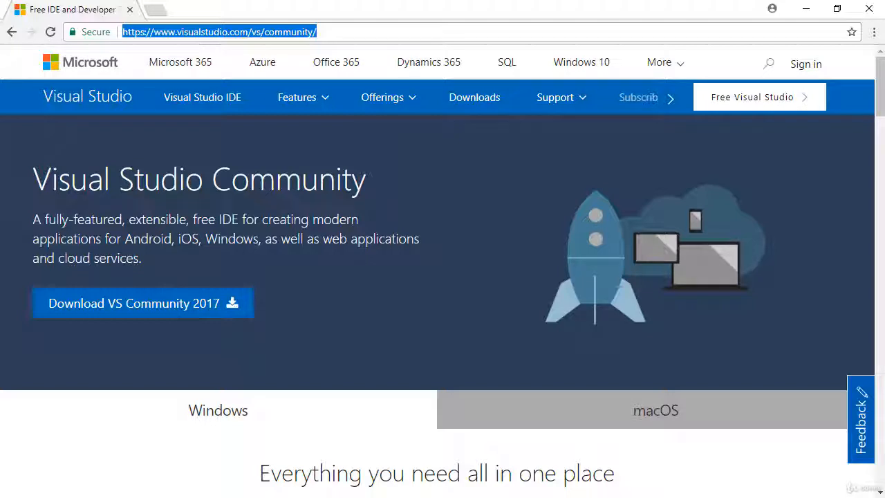
Download VS Community 2017 and launch its installer, allowing the device changes and agreeing to the license terms
click(164, 314)
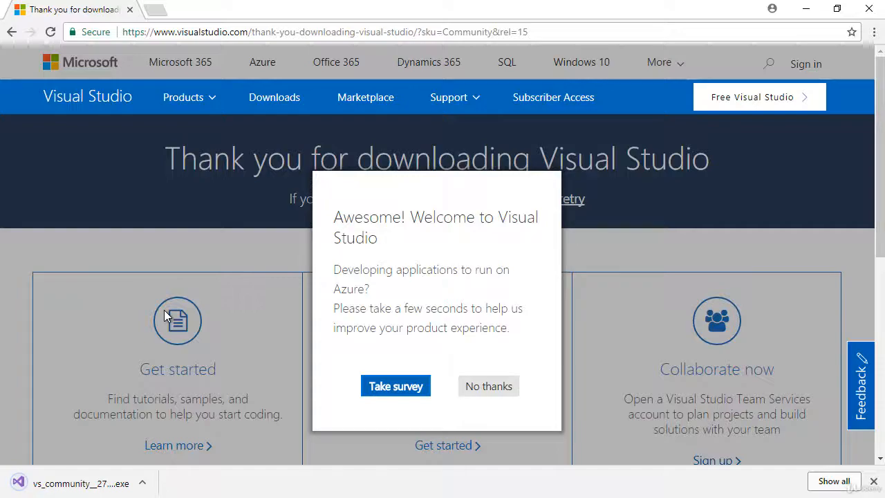
click(81, 484)
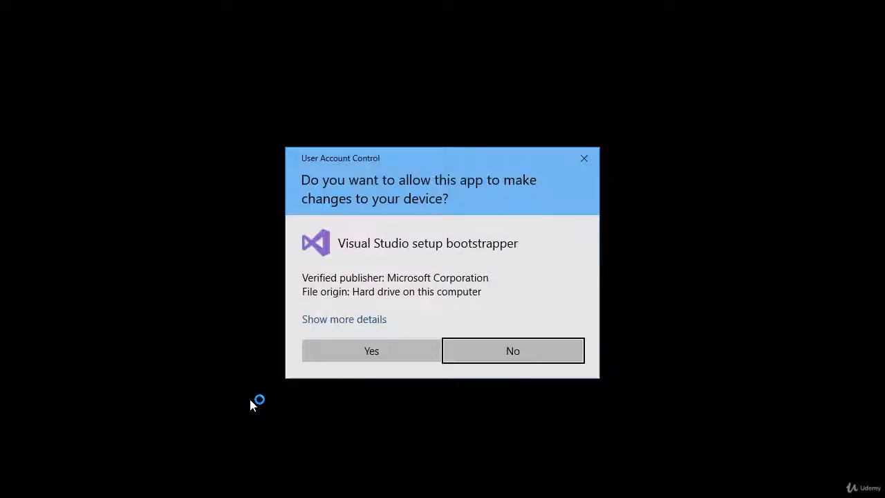
click(388, 351)
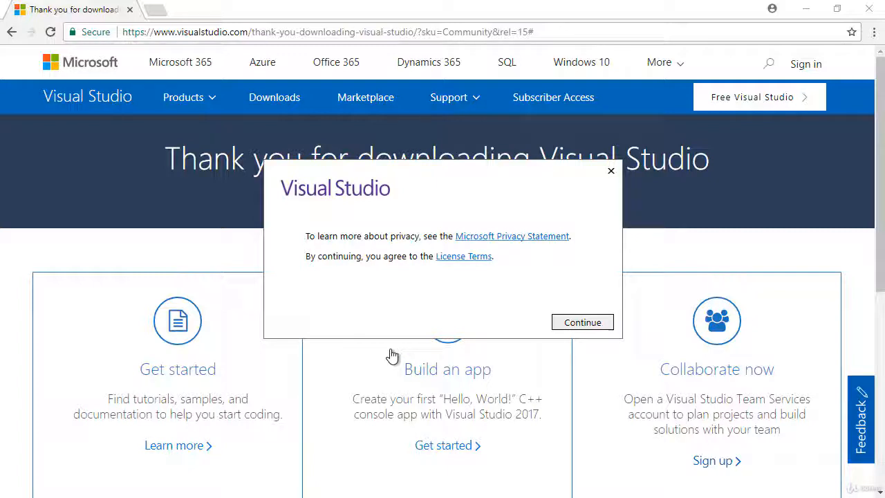
click(567, 329)
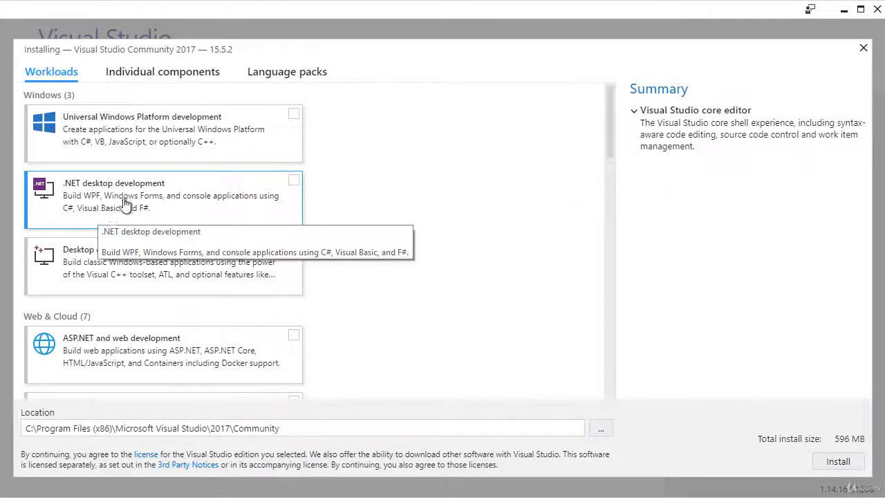
Select the .NET desktop development, ASP.NET and web development, Node.js development, and Data storage and processing workloads
click(294, 181)
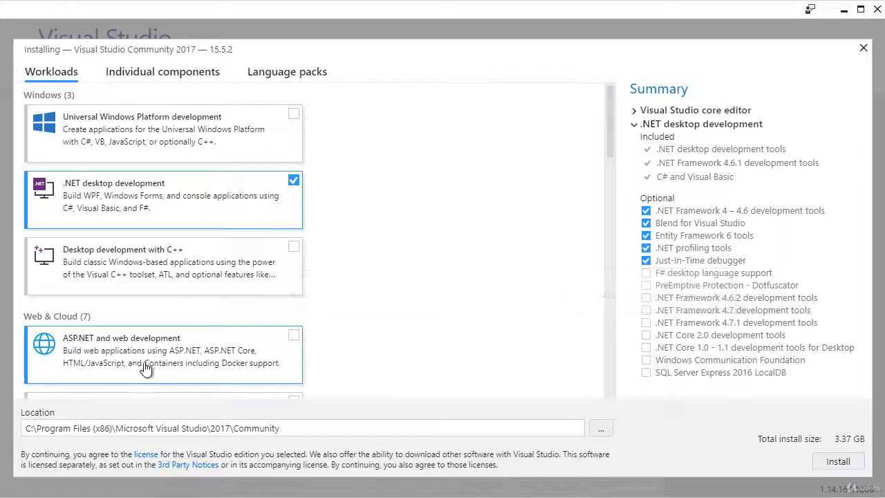
click(294, 339)
scroll(322, 332, down, 3)
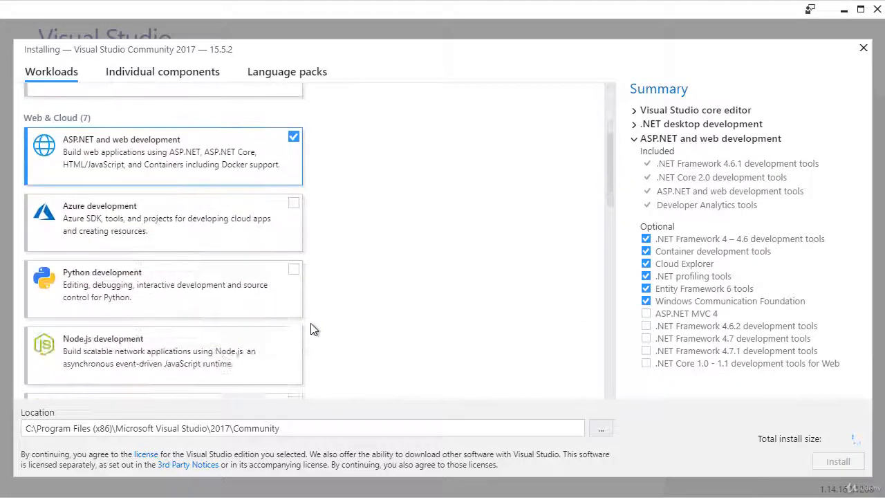
scroll(111, 295, down, 1)
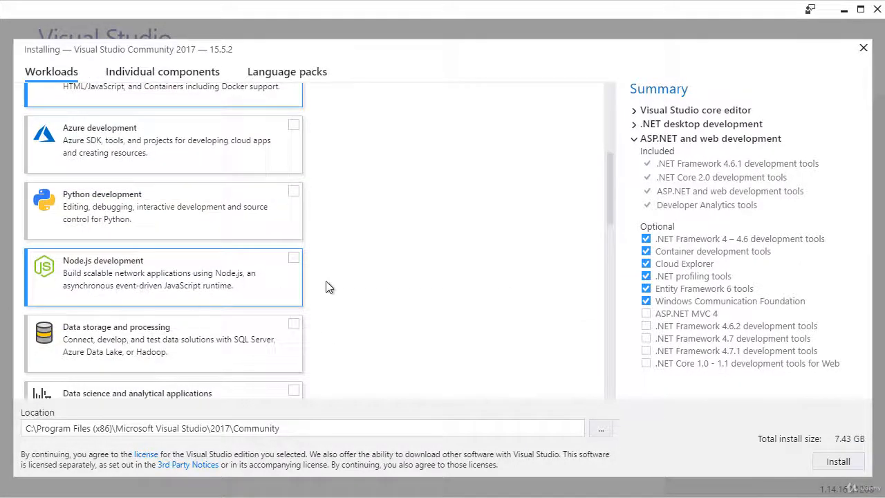
click(294, 262)
scroll(143, 311, down, 2)
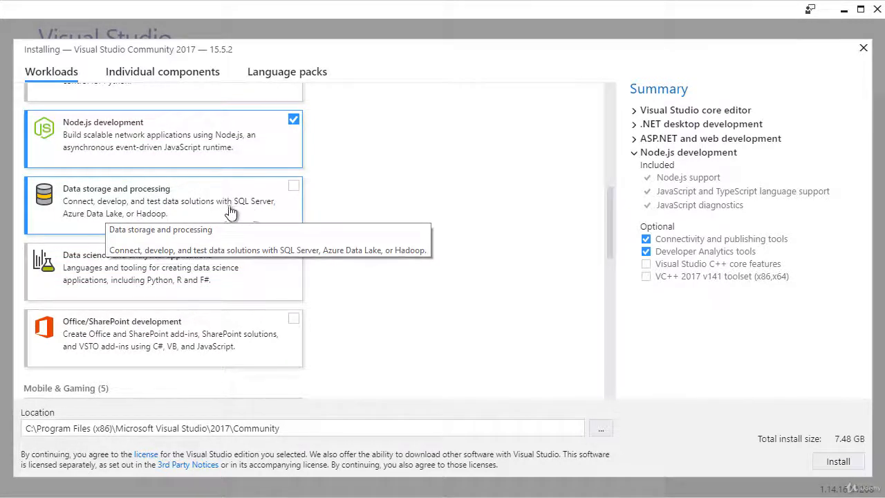
click(293, 188)
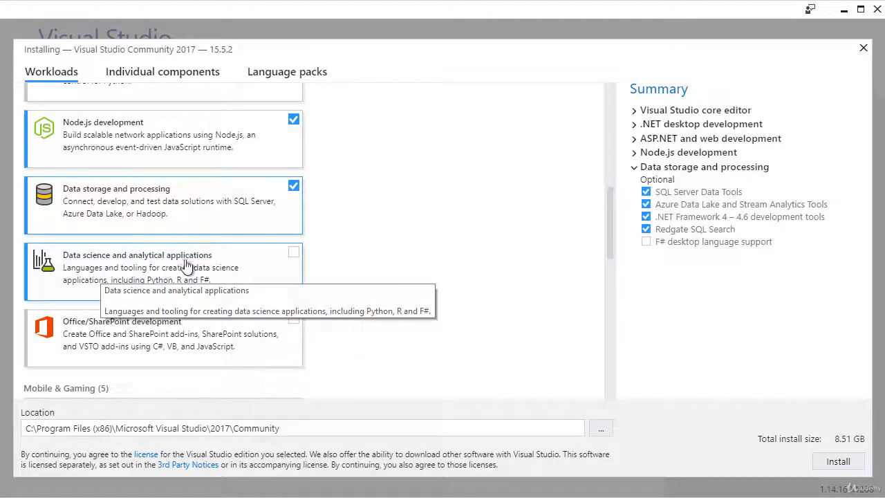
Check the install size with Data science and analytical applications selected, clear that workload, and review the chosen Web & Cloud workloads
click(293, 253)
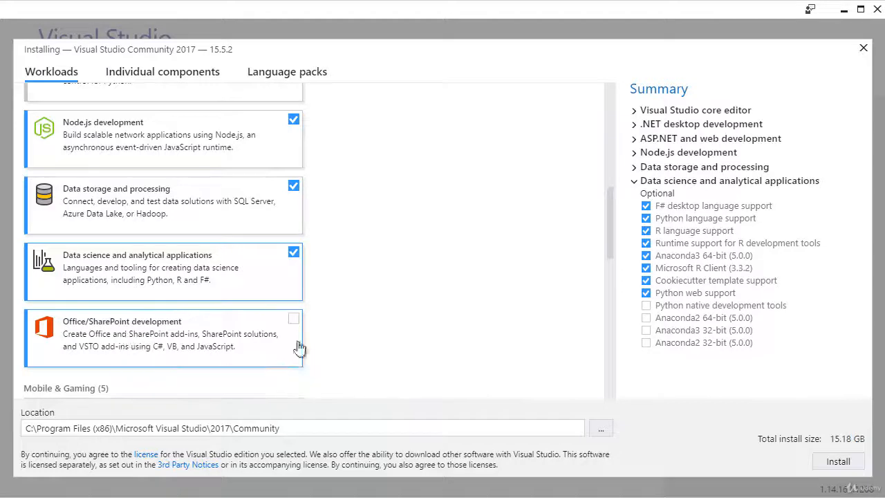
click(293, 253)
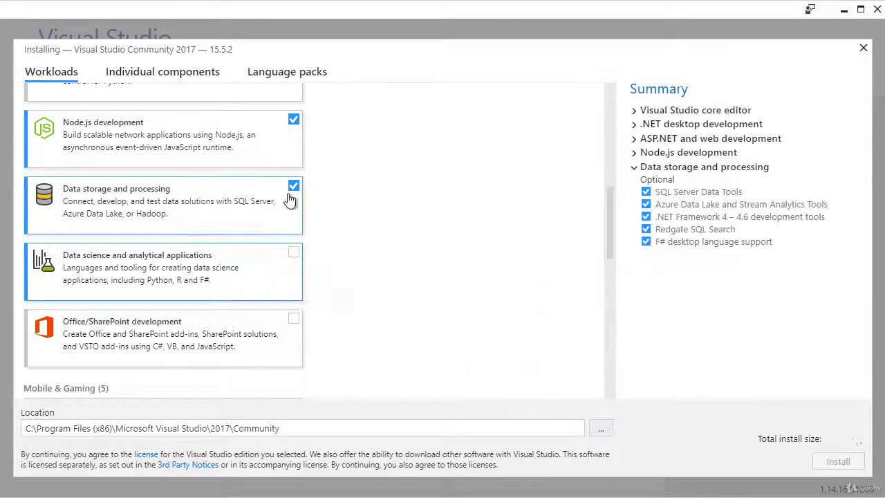
scroll(253, 236, up, 5)
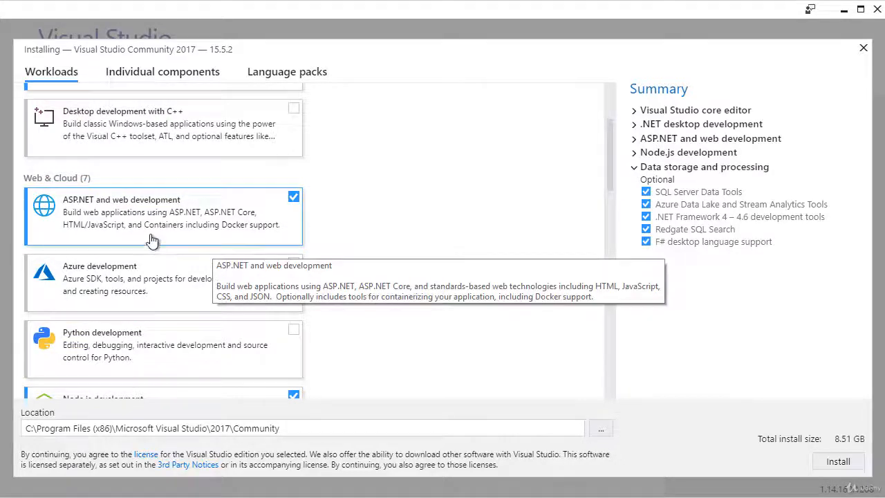
scroll(214, 239, down, 4)
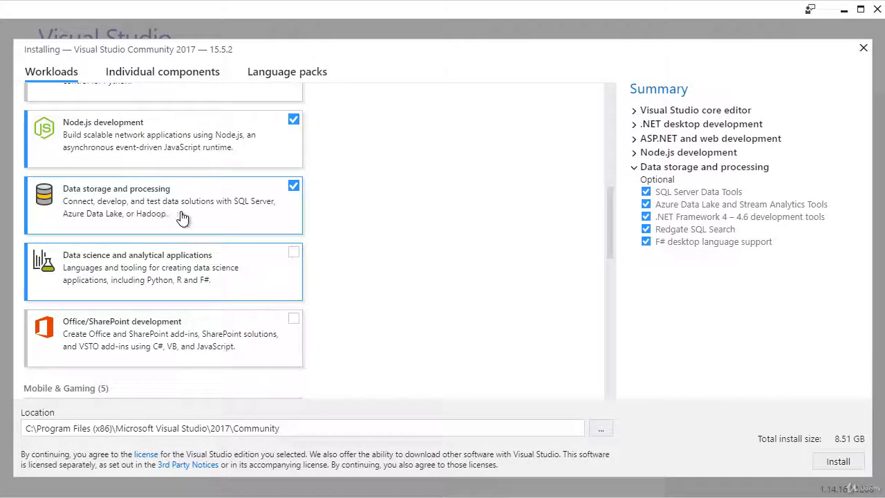
Add the .NET Core cross-platform development workload from the Other Toolsets group
scroll(182, 217, down, 1)
scroll(182, 218, down, 3)
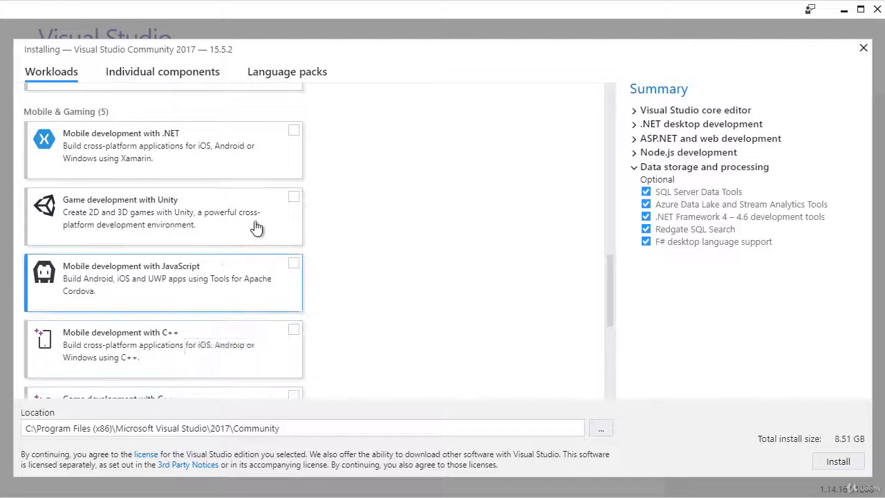
scroll(303, 222, down, 2)
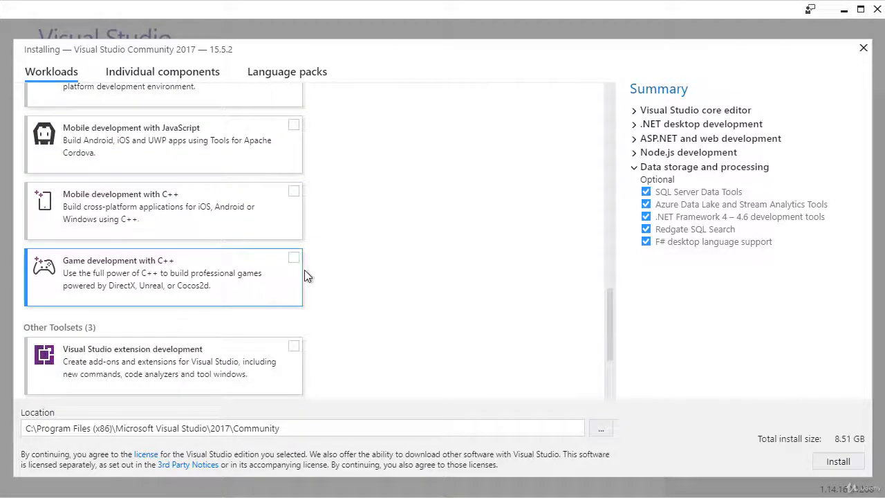
scroll(306, 271, down, 1)
scroll(193, 315, down, 1)
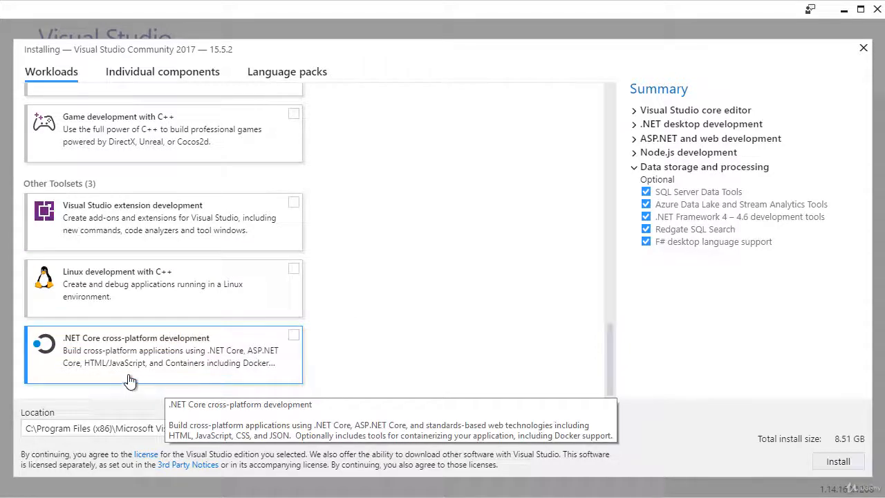
click(295, 340)
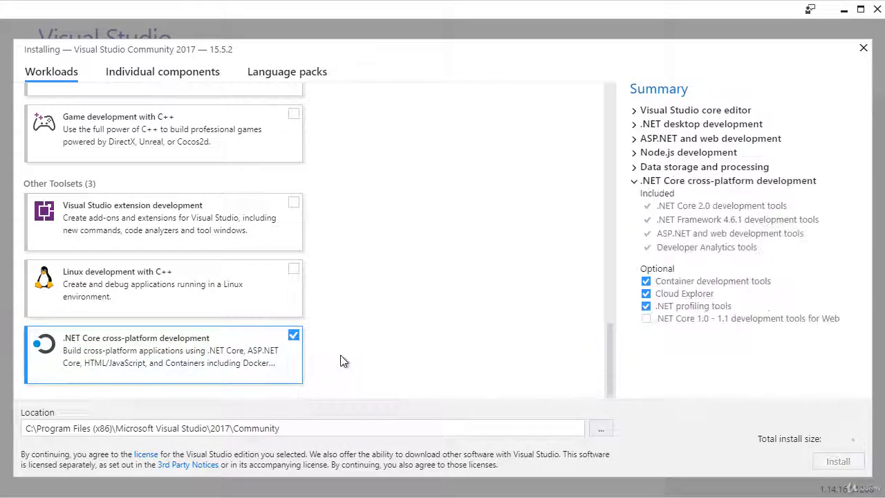
Review the selected workloads and compare the install size without and with .NET Core cross-platform development, leaving it selected
scroll(343, 359, up, 5)
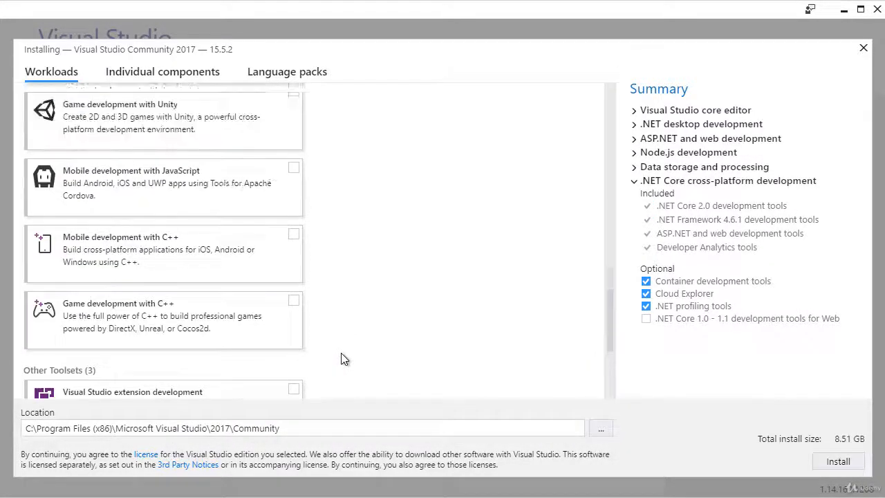
scroll(345, 359, up, 1)
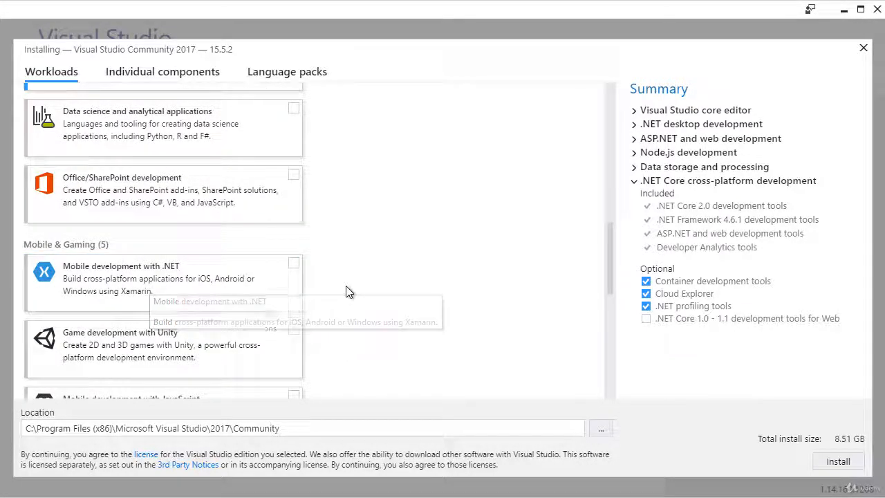
scroll(348, 292, up, 4)
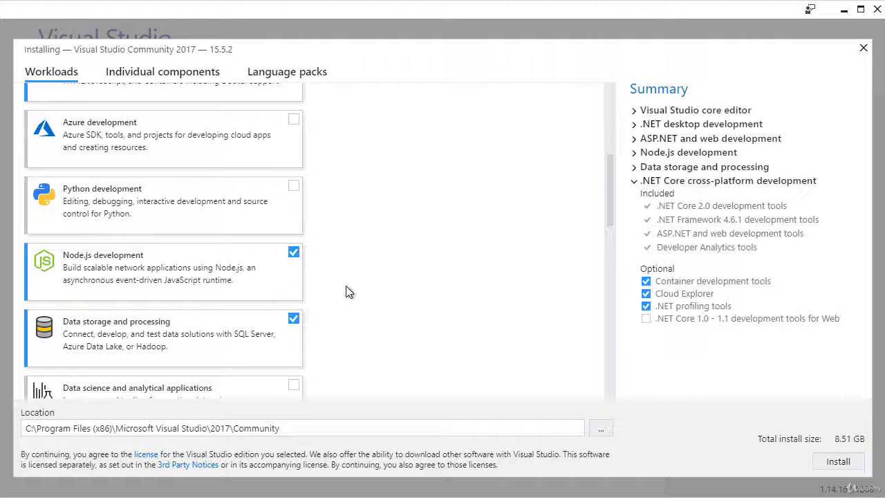
scroll(349, 292, down, 10)
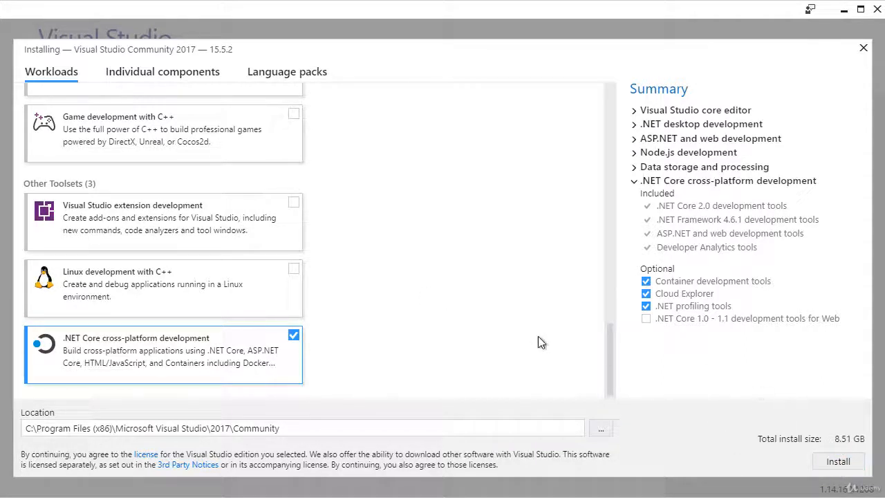
click(294, 337)
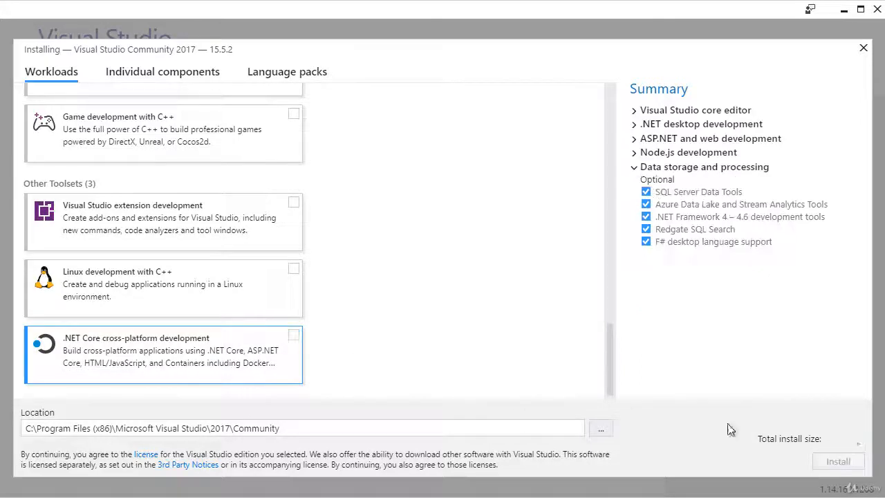
click(293, 338)
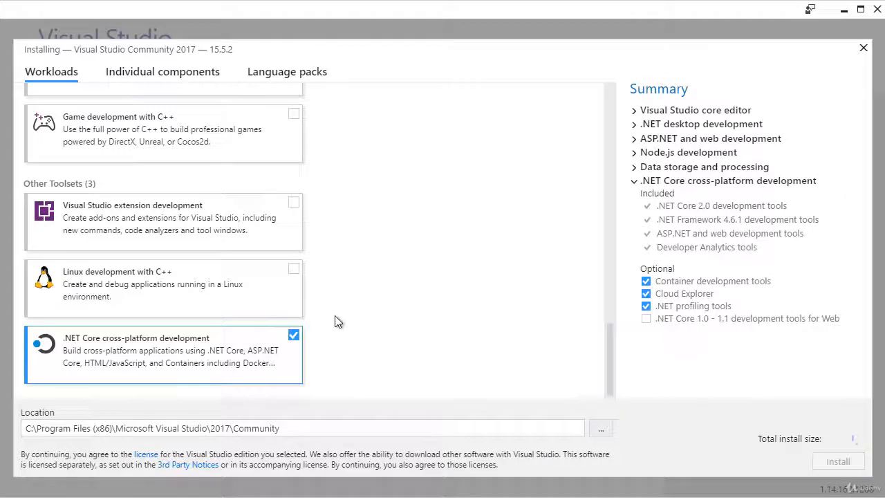
Review the Windows and Web & Cloud workloads, and inspect the Azure development components by selecting that workload and clearing it again
scroll(333, 324, up, 2)
scroll(332, 324, up, 20)
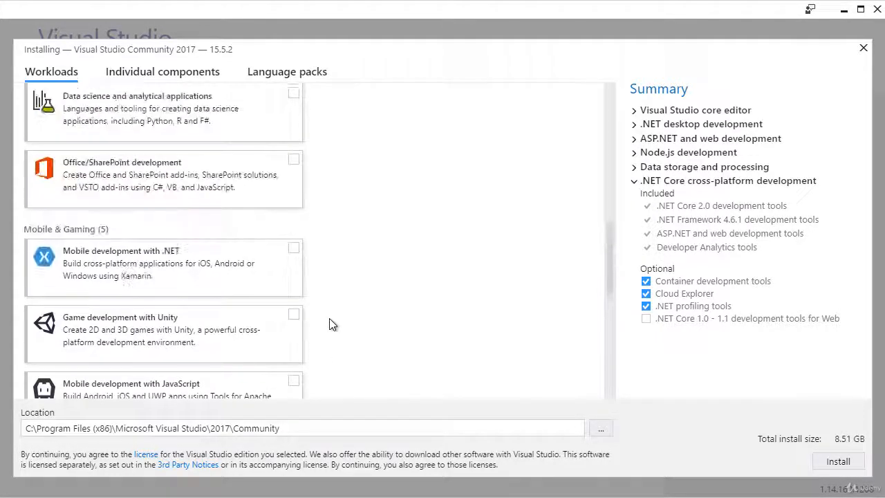
scroll(333, 323, up, 4)
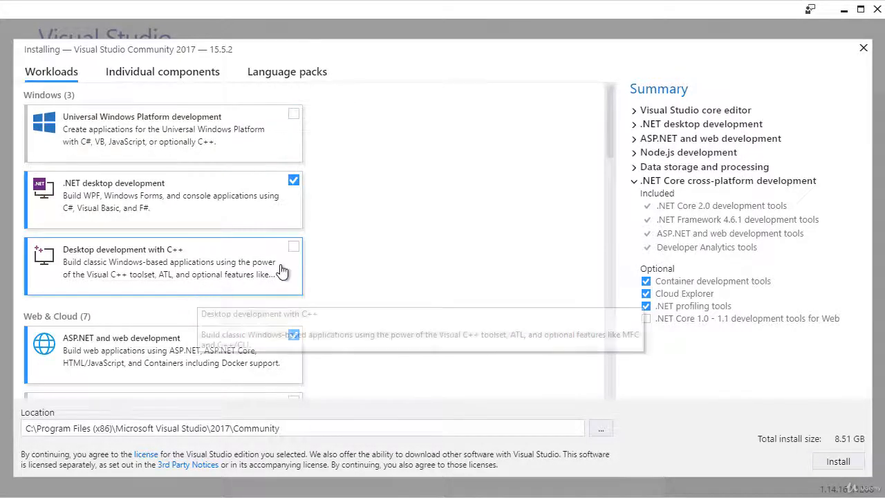
scroll(296, 257, down, 4)
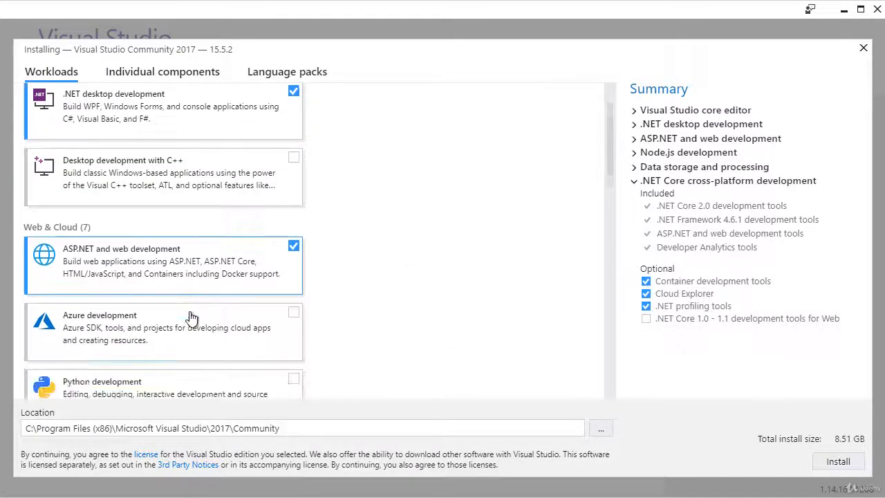
scroll(138, 263, up, 4)
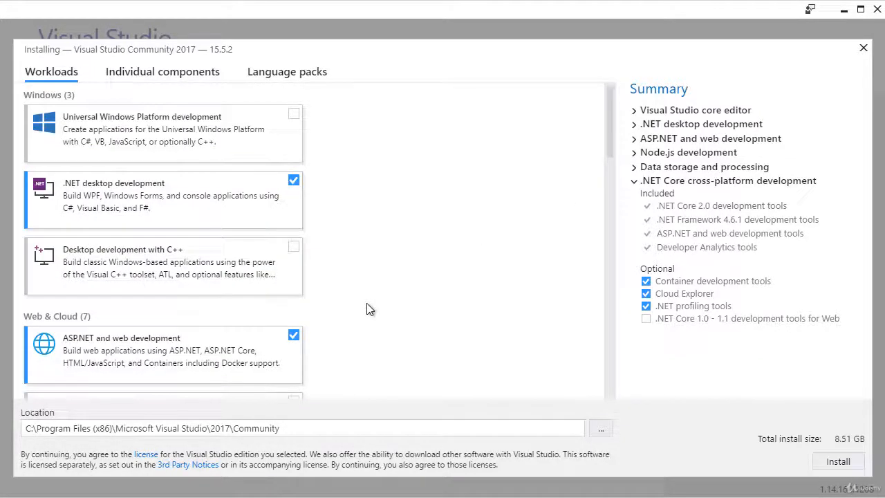
scroll(367, 308, down, 3)
scroll(241, 336, down, 3)
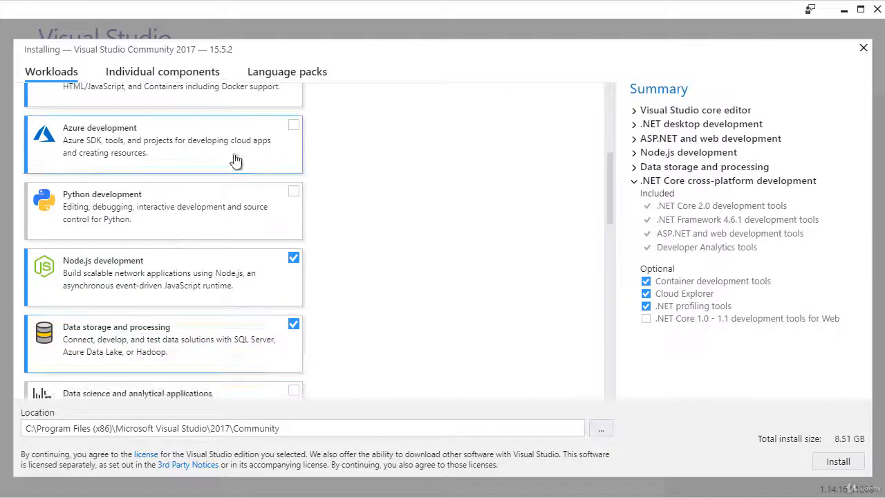
click(293, 126)
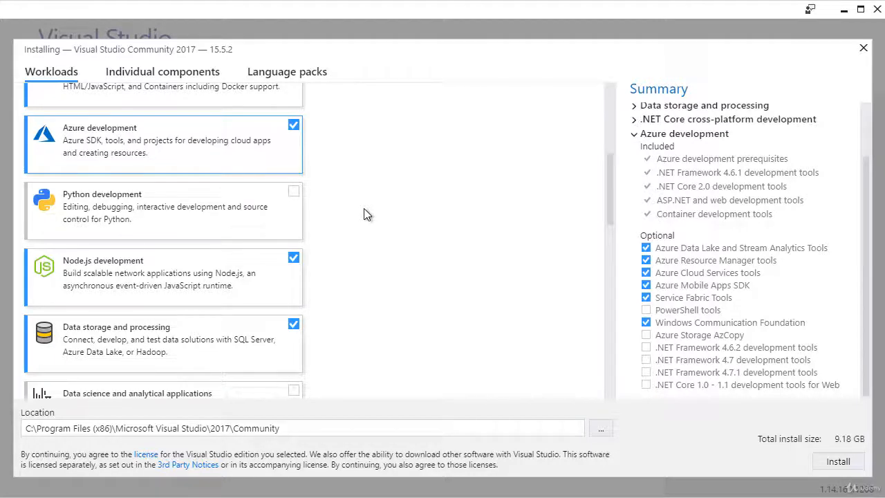
click(293, 125)
Review the remaining workloads through Other Toolsets and start installing Visual Studio Community 2017 with the chosen workloads
scroll(214, 277, down, 3)
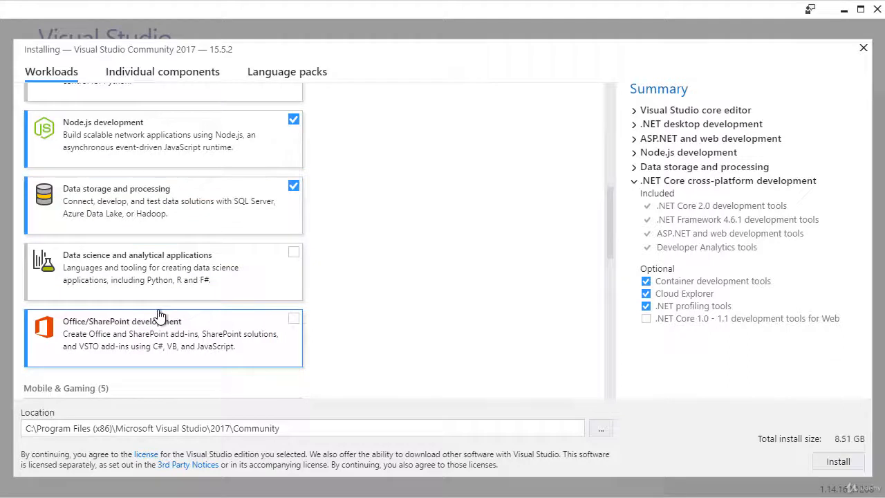
scroll(158, 315, down, 3)
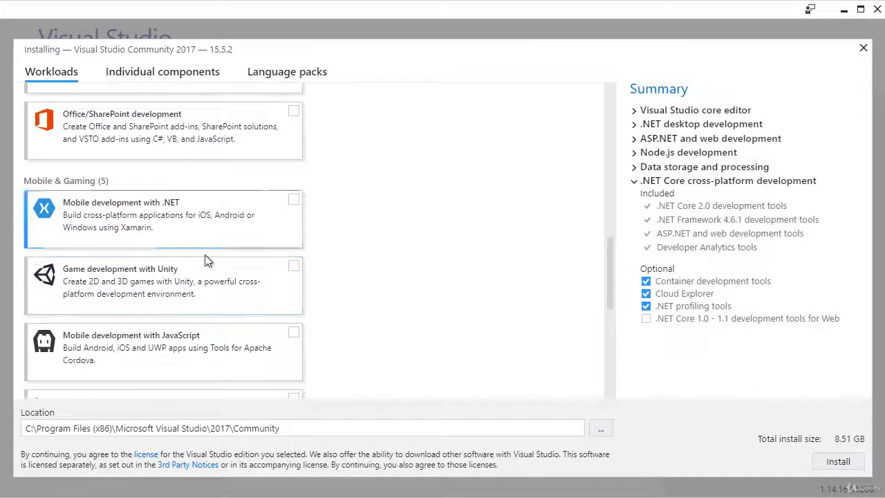
scroll(207, 262, down, 1)
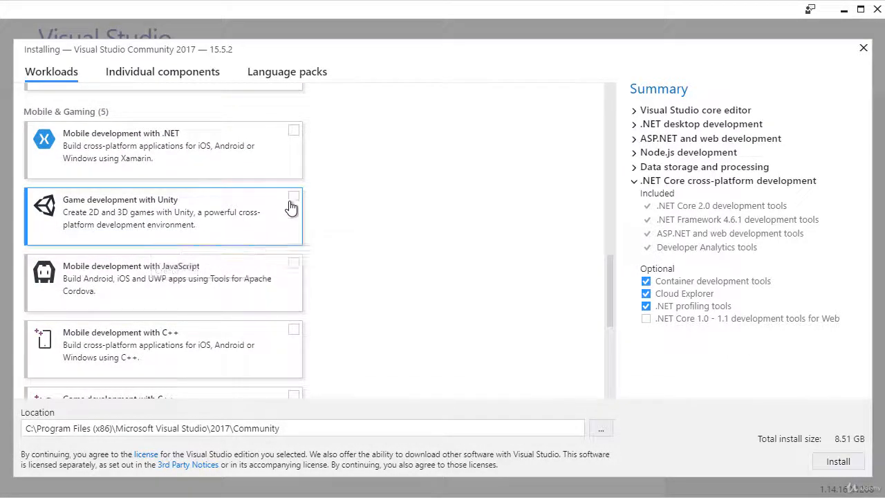
scroll(218, 312, down, 2)
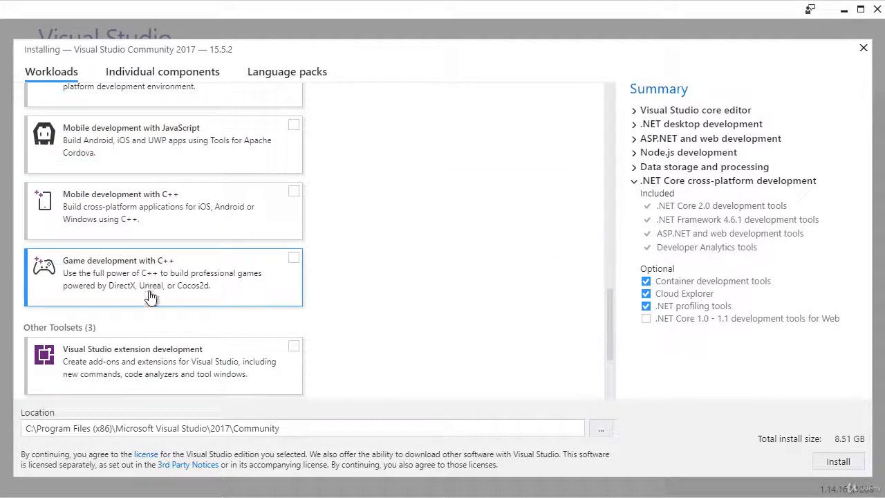
scroll(194, 301, down, 2)
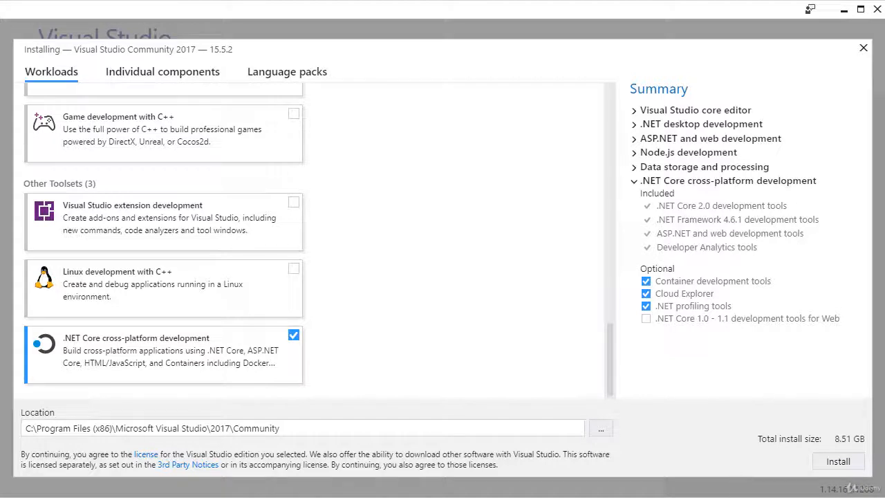
click(850, 468)
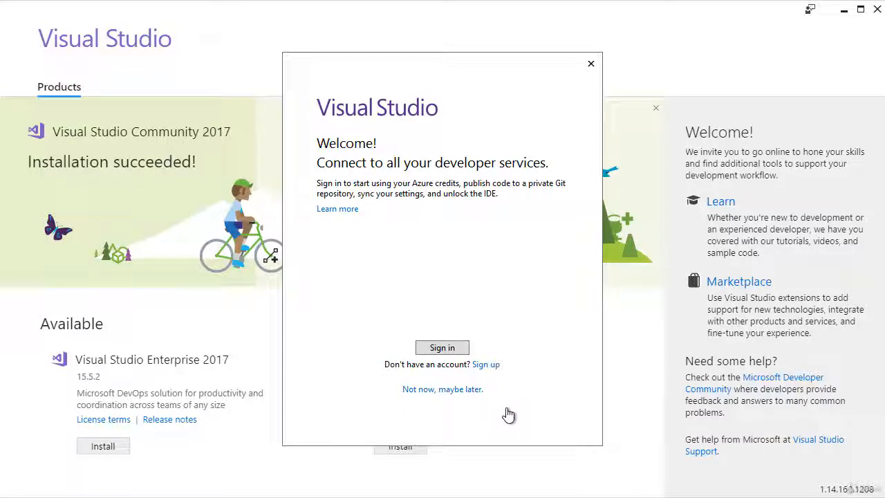
Skip the account sign-in and set the development settings to Visual C#
click(461, 390)
click(526, 168)
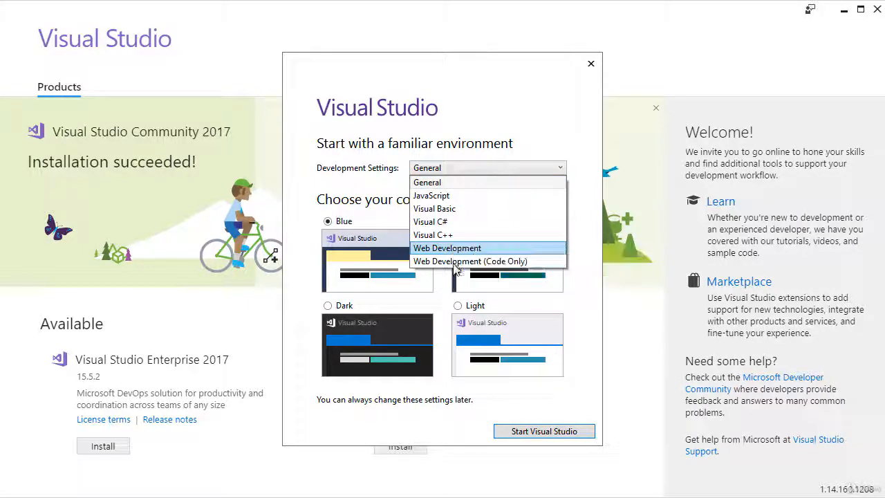
click(482, 222)
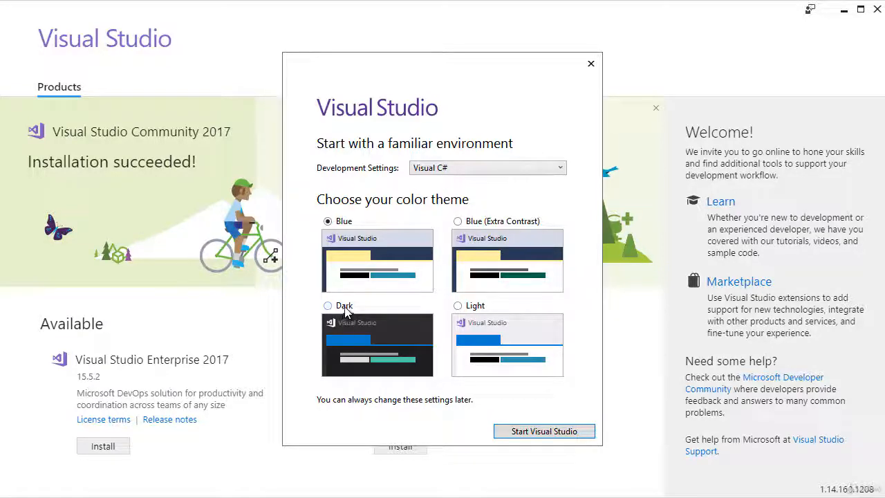
Try the Light and Blue (Extra Contrast) color themes, choose Blue, and start Visual Studio
click(459, 309)
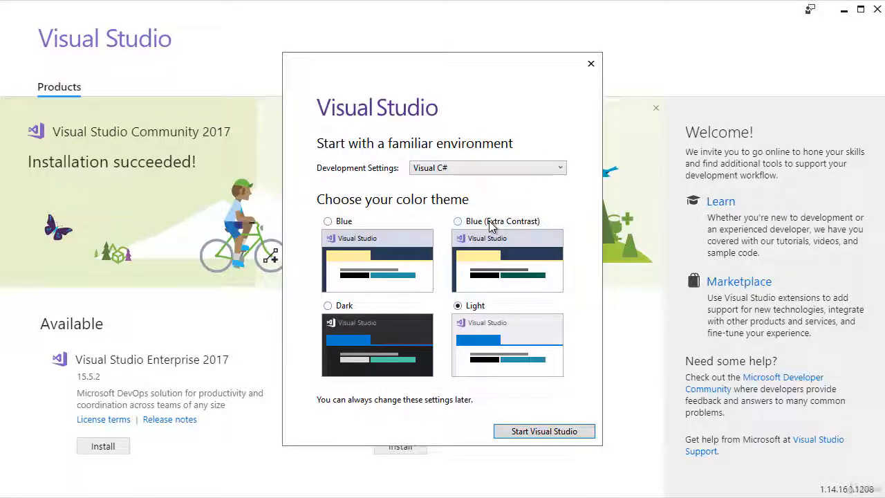
click(492, 227)
click(333, 233)
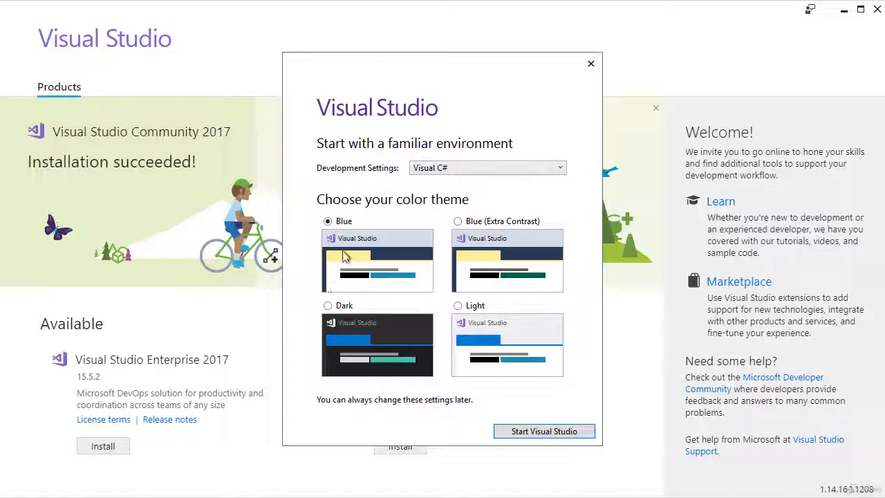
click(555, 435)
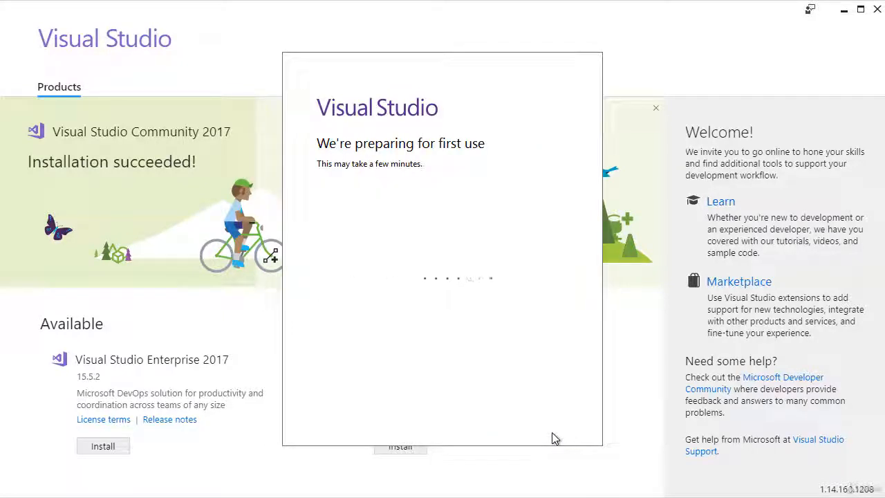